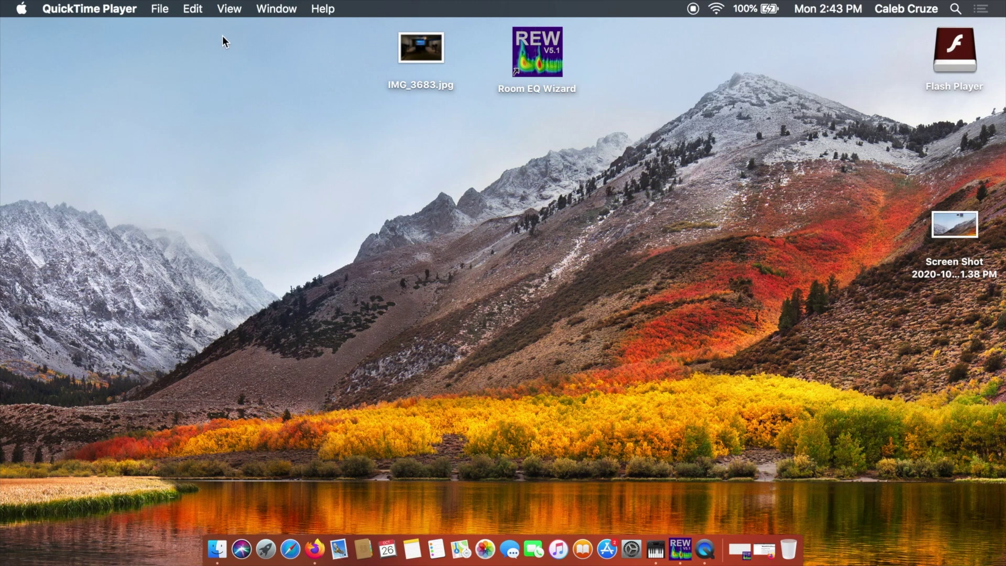
- Check Displays settings: keep optimization for marantz-AVR and the Larger Text resolution
{"action": "left_click", "coordinate": [22, 10]}
{"action": "left_click", "coordinate": [52, 54]}
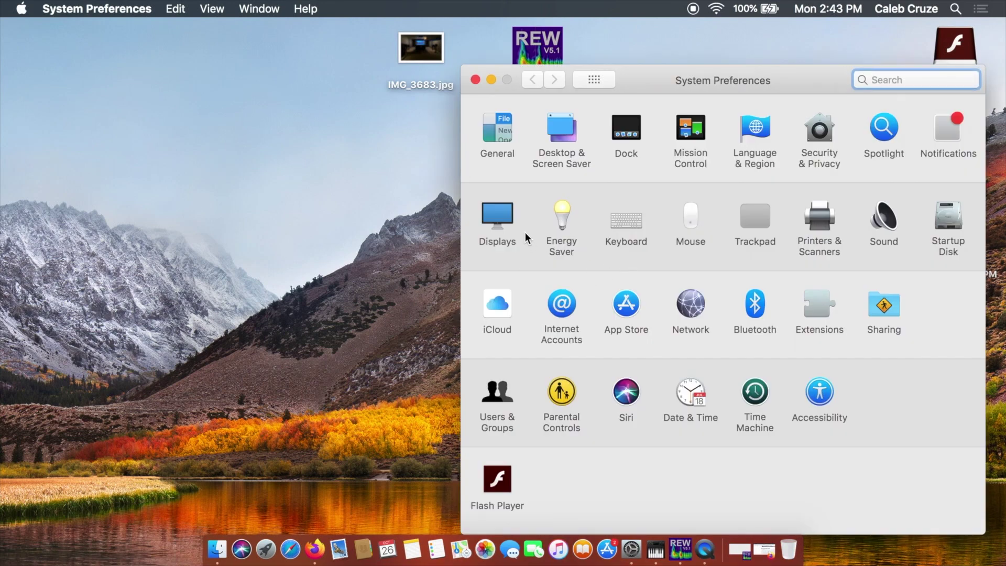
{"action": "left_click", "coordinate": [505, 213]}
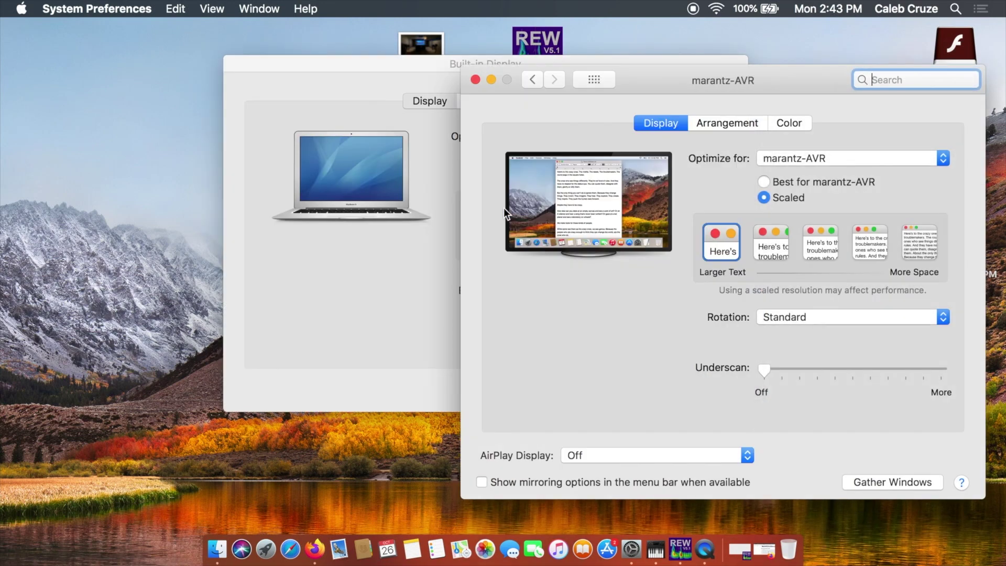
{"action": "left_click_drag", "start_coordinate": [436, 61], "coordinate": [214, 86]}
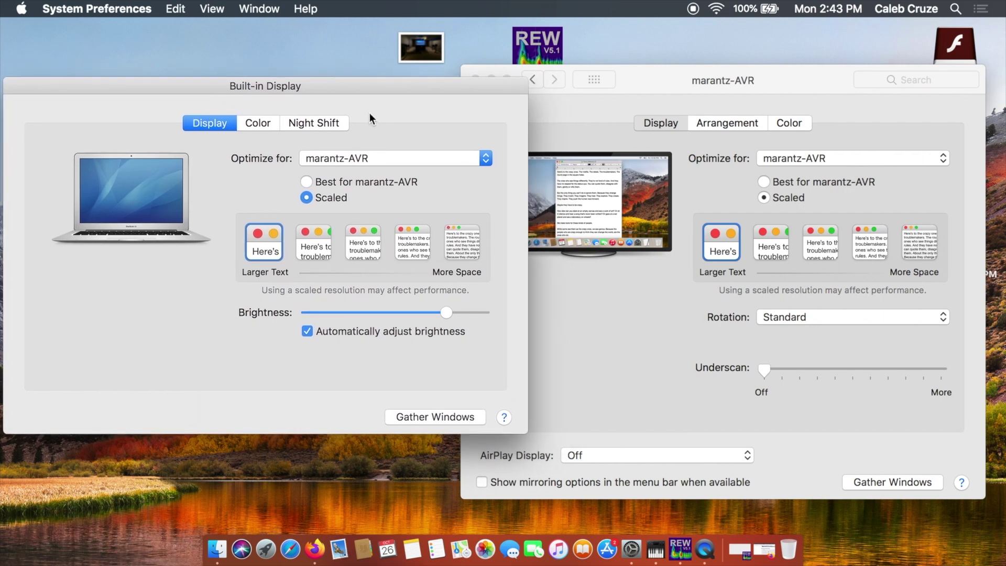
{"action": "left_click", "coordinate": [463, 158]}
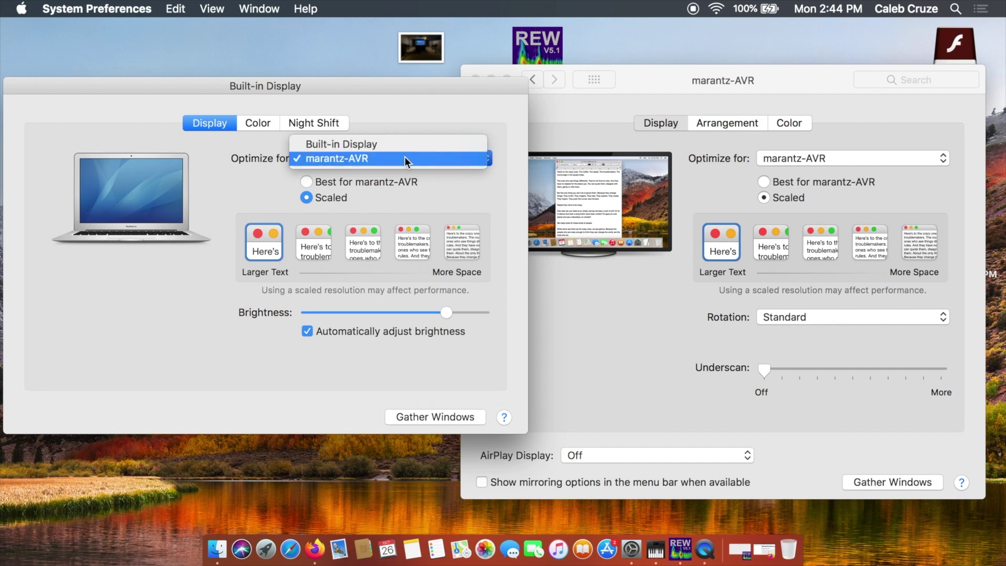
{"action": "left_click", "coordinate": [451, 118]}
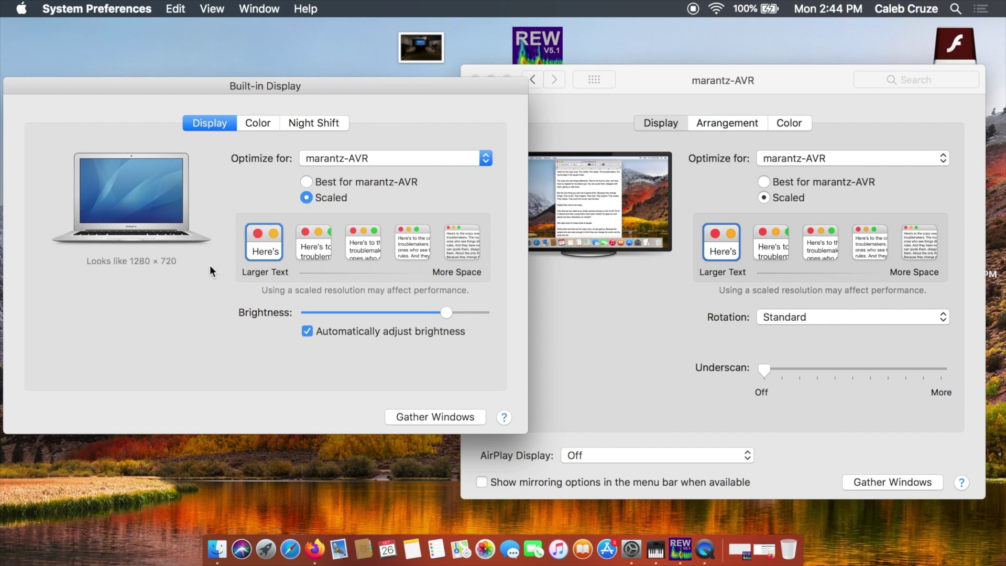
{"action": "mouse_move", "coordinate": [258, 246]}
{"action": "left_click", "coordinate": [313, 244]}
{"action": "left_click", "coordinate": [247, 251]}
{"action": "left_click", "coordinate": [548, 109]}
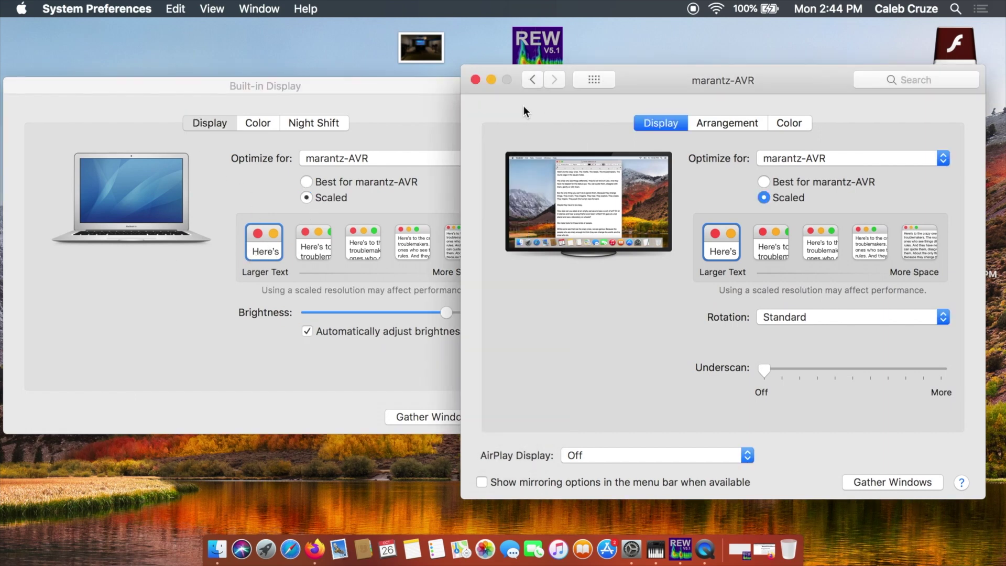
{"action": "left_click", "coordinate": [474, 78]}
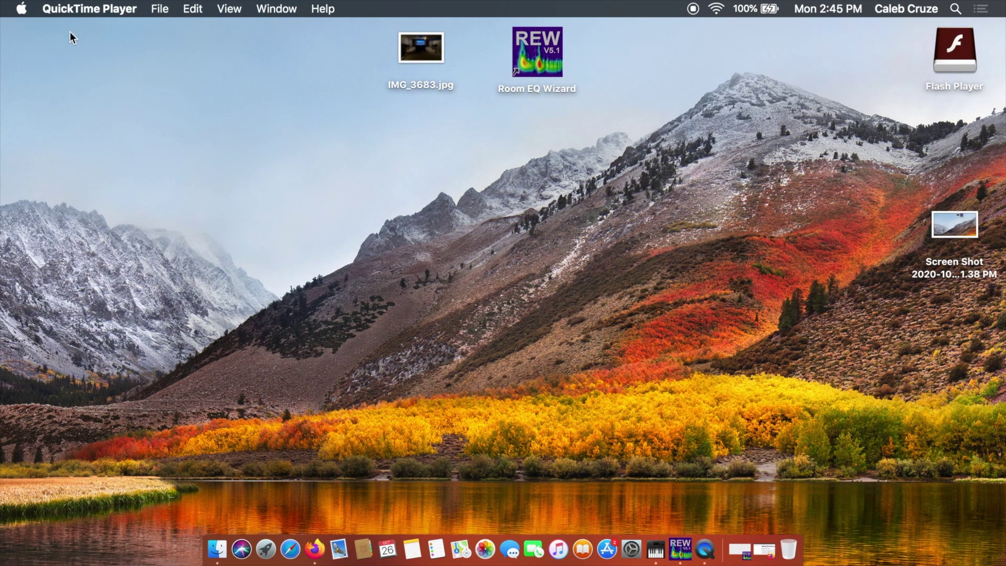
- Check in Sound settings which device is selected for sound output
{"action": "left_click", "coordinate": [19, 10]}
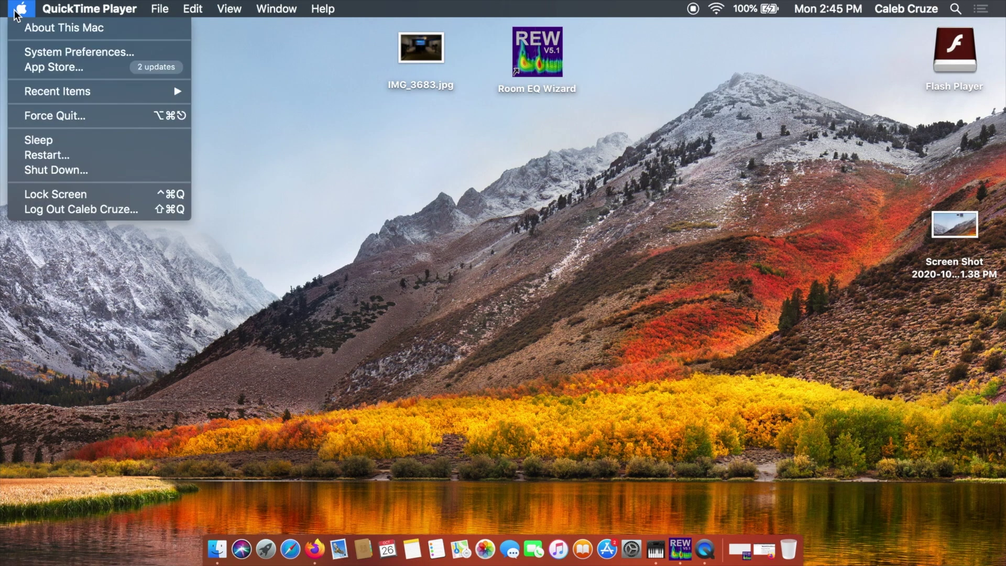
{"action": "left_click", "coordinate": [52, 52]}
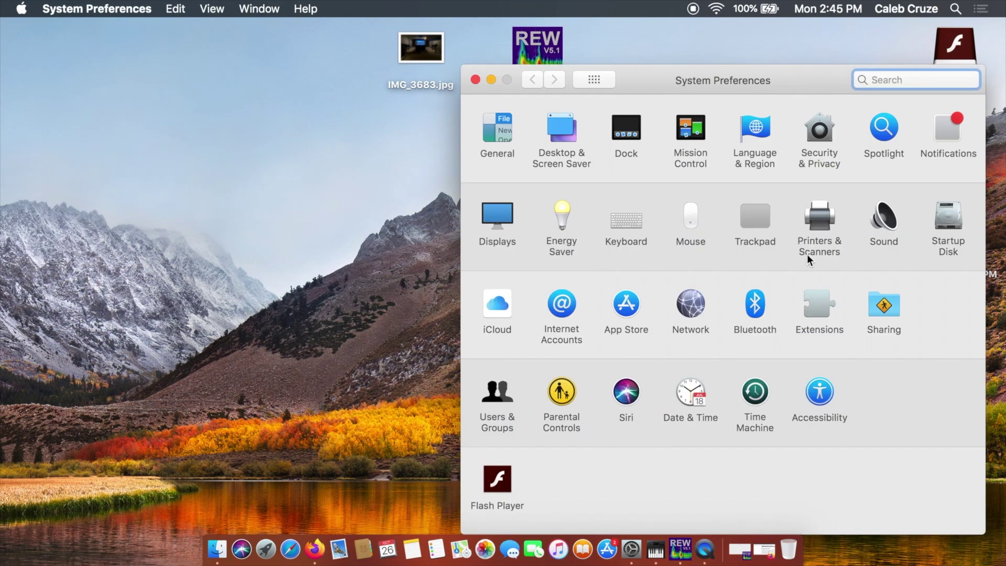
{"action": "left_click", "coordinate": [888, 224]}
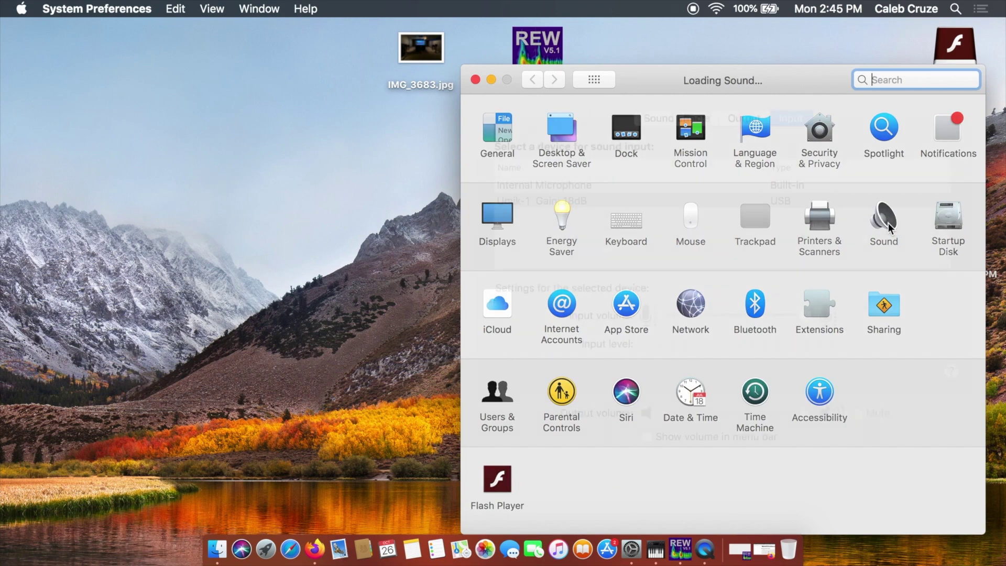
{"action": "left_click_drag", "start_coordinate": [766, 76], "coordinate": [621, 125]}
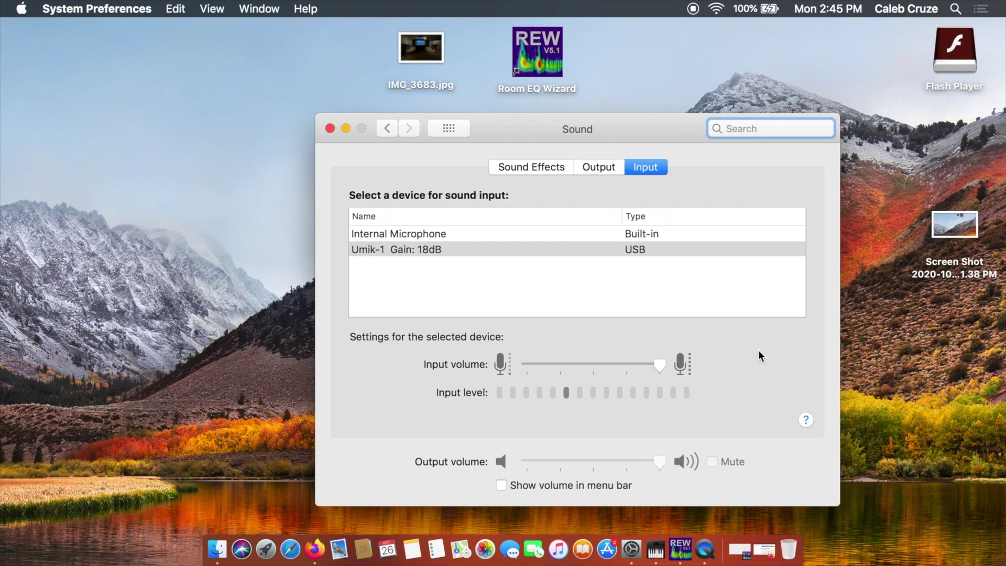
{"action": "left_click", "coordinate": [603, 167]}
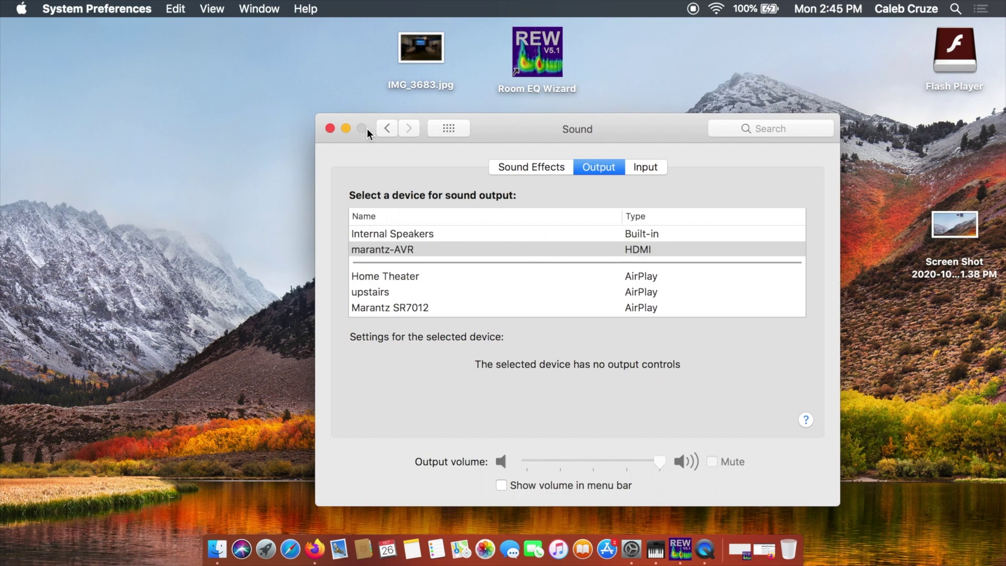
{"action": "left_click", "coordinate": [330, 128]}
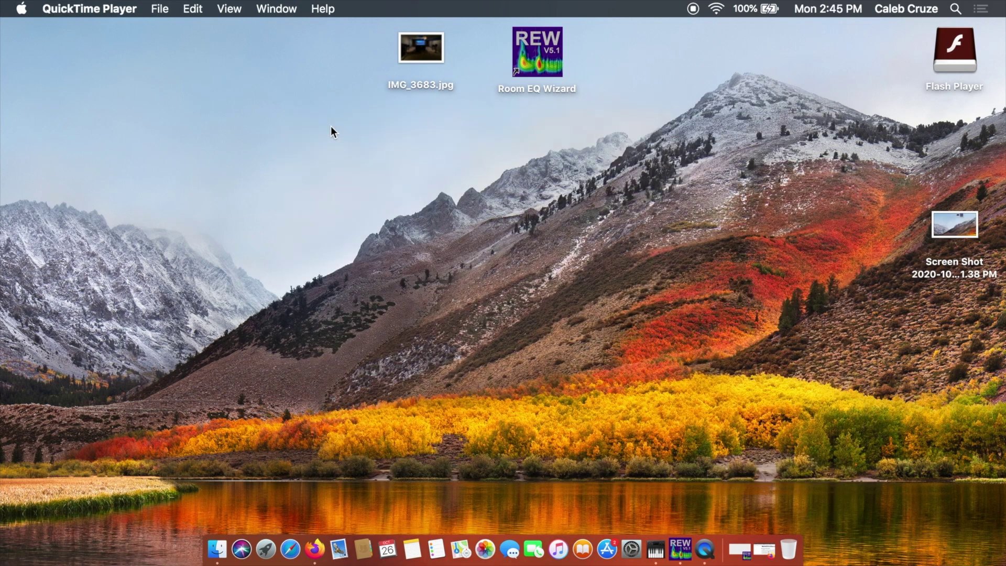
- Launch Audio MIDI Setup from Spotlight search
{"action": "left_click", "coordinate": [956, 9]}
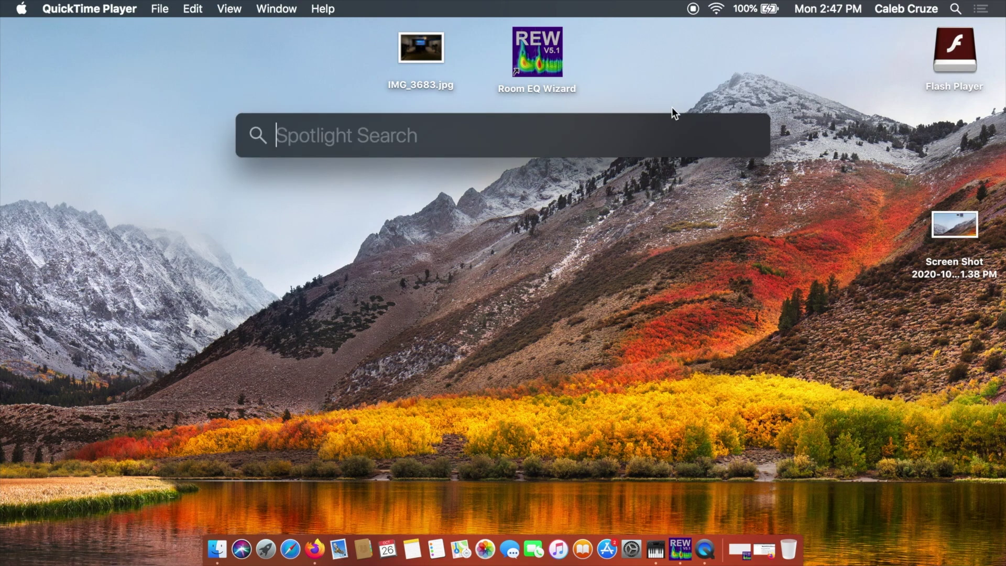
{"action": "type", "text": "aui"}
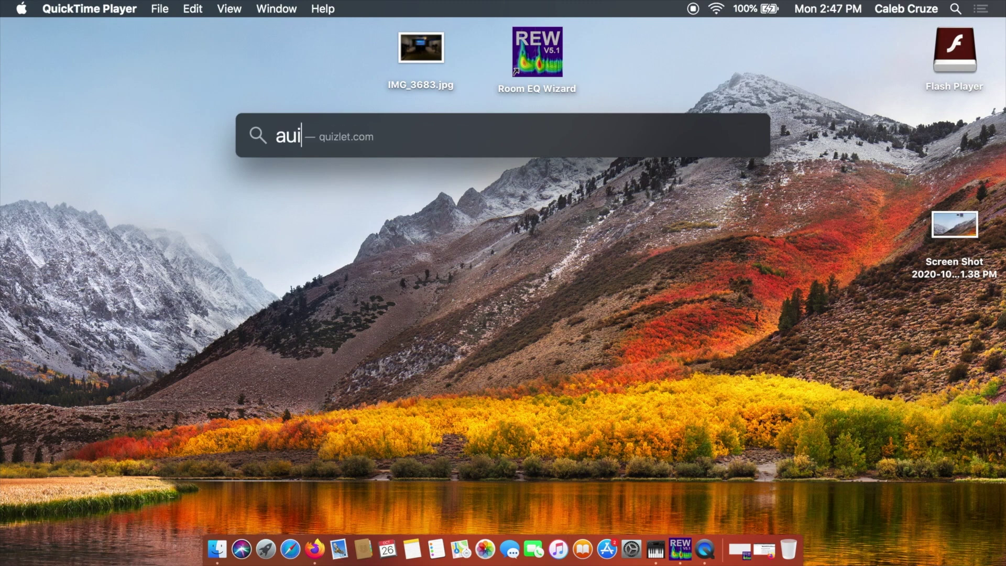
{"action": "key", "text": "BackSpace"}
{"action": "type", "text": "dio m"}
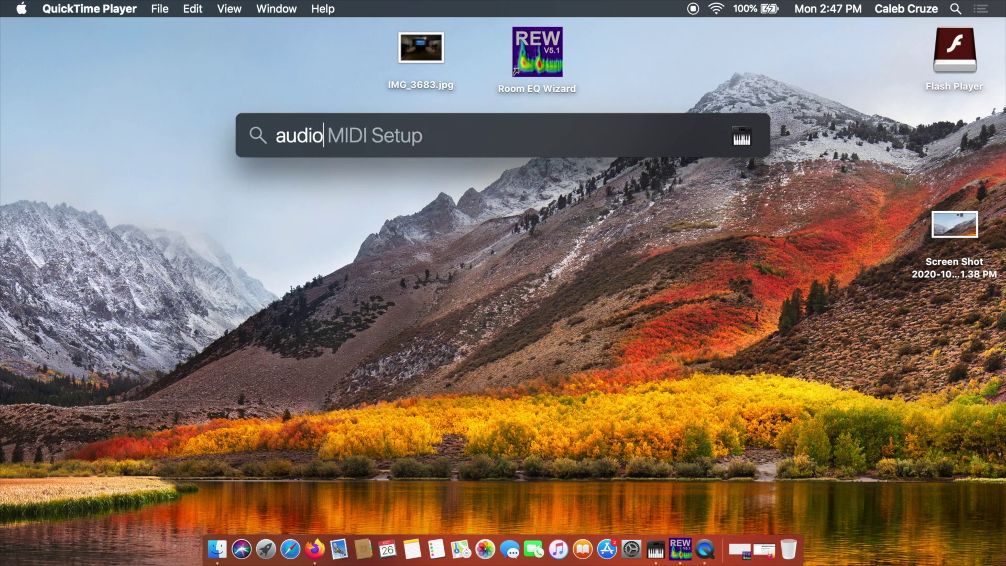
{"action": "type", "text": "idi setup"}
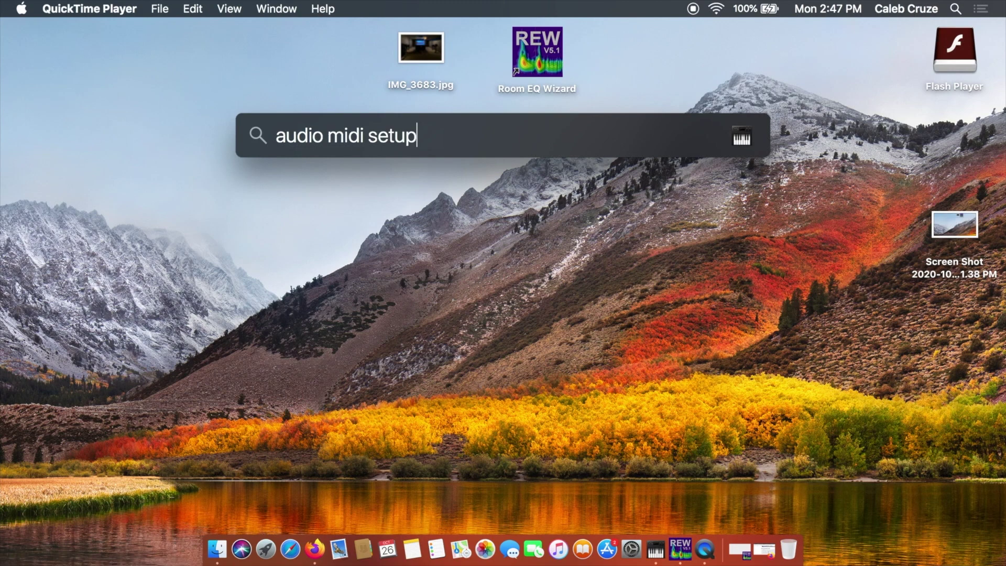
{"action": "key", "text": "Return"}
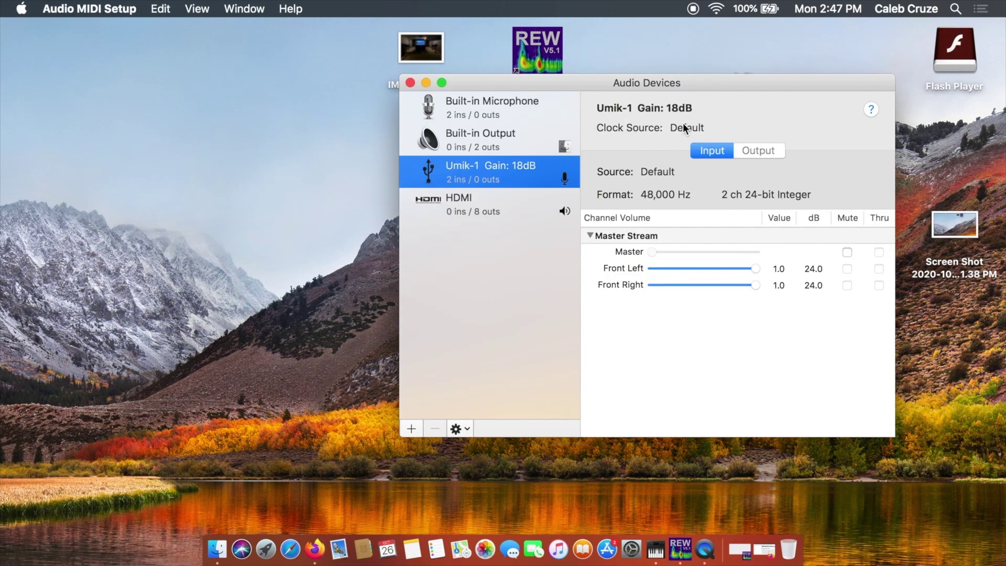
- Select the HDMI device and keep its 8 ch 16-bit Integer 48.0 kHz format
{"action": "left_click_drag", "start_coordinate": [703, 86], "coordinate": [625, 134]}
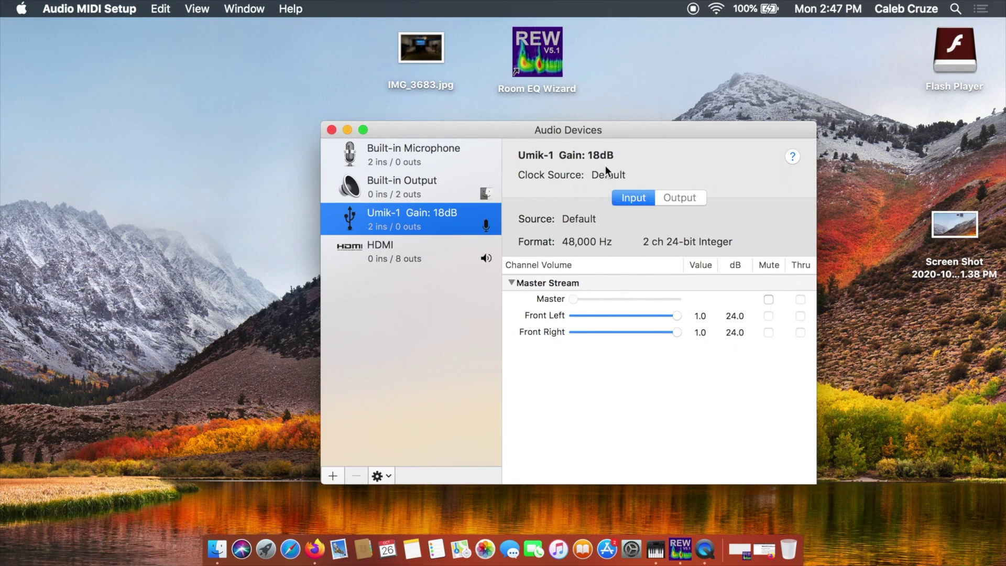
{"action": "left_click", "coordinate": [404, 253]}
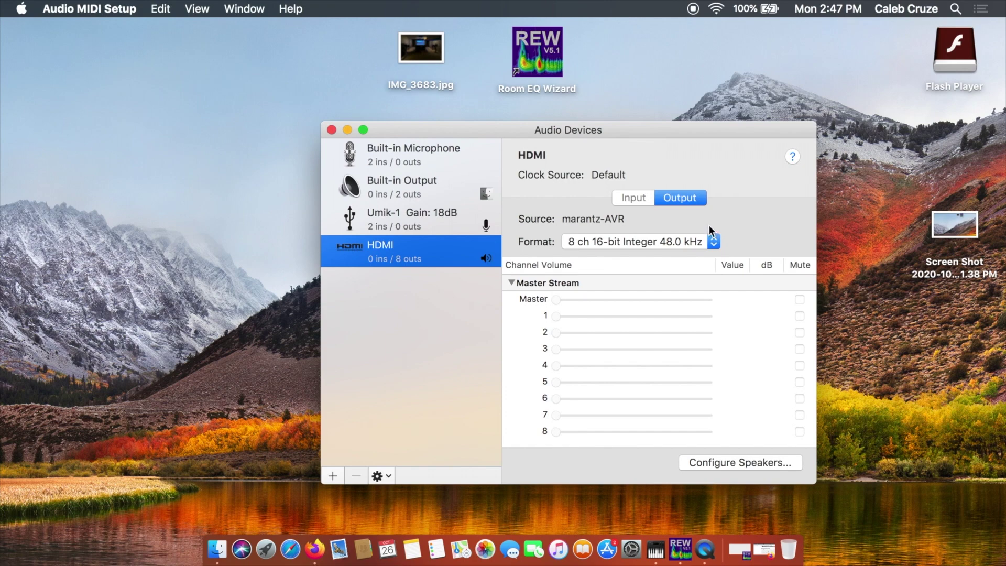
{"action": "left_click", "coordinate": [699, 241]}
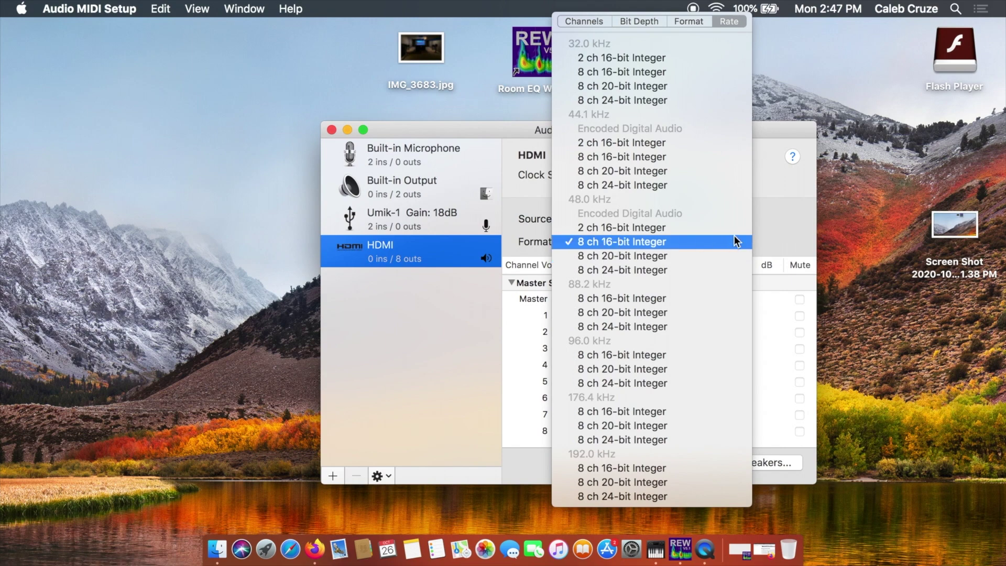
{"action": "left_click", "coordinate": [796, 235]}
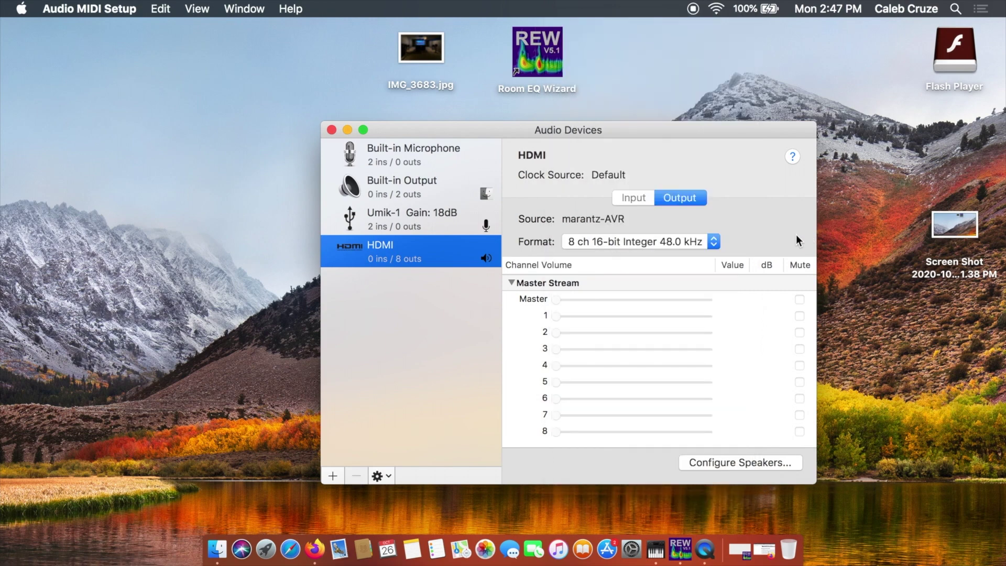
- Switch the HDMI speaker configuration to 2.0 Surround, then back to 7.1 Rear Surround
{"action": "left_click", "coordinate": [728, 463]}
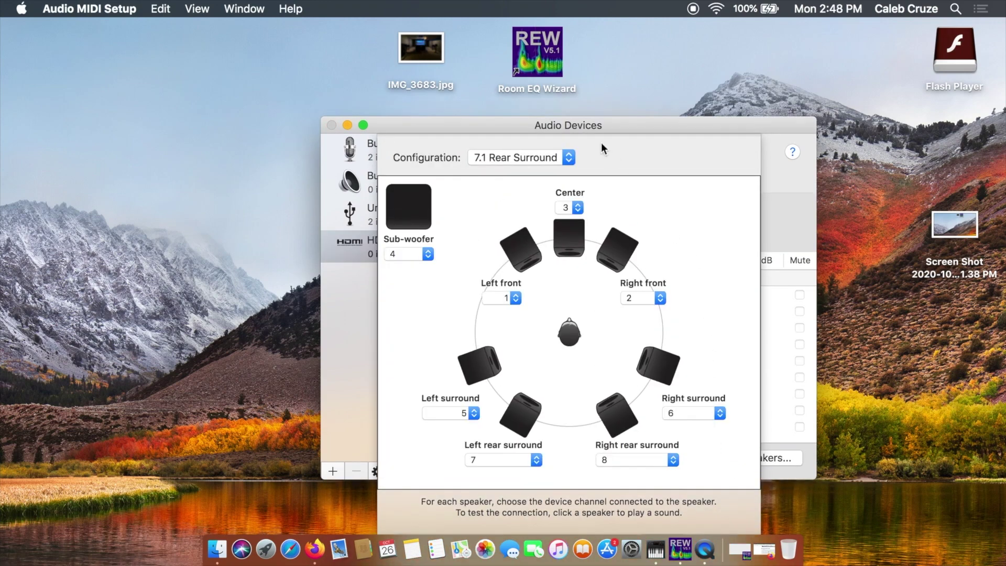
{"action": "left_click", "coordinate": [570, 158]}
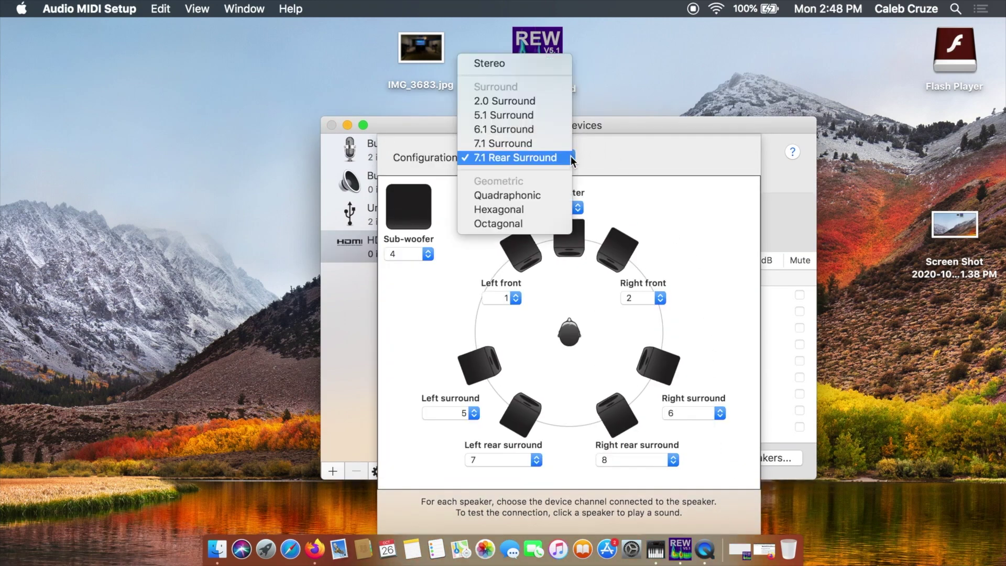
{"action": "left_click", "coordinate": [522, 99]}
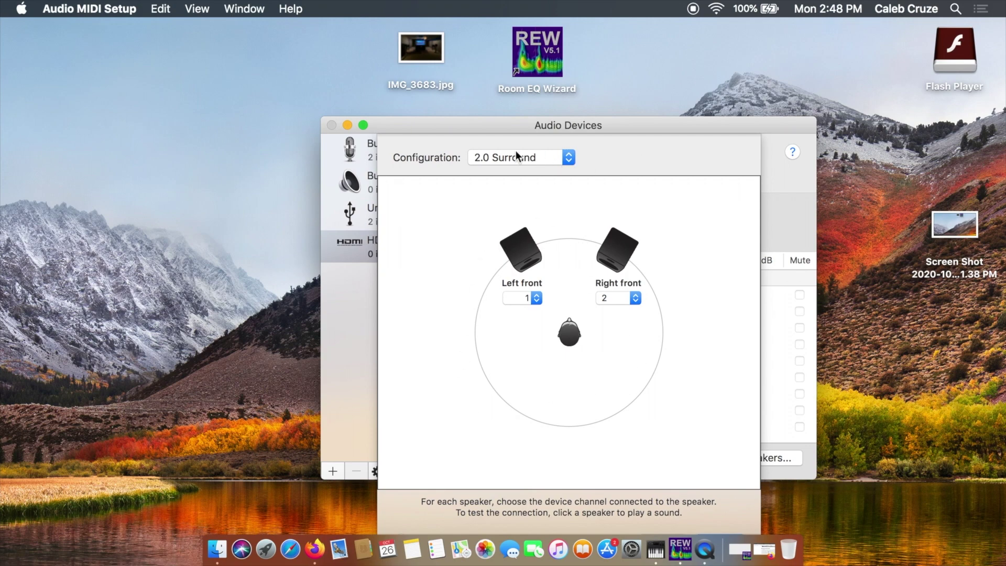
{"action": "left_click", "coordinate": [555, 155]}
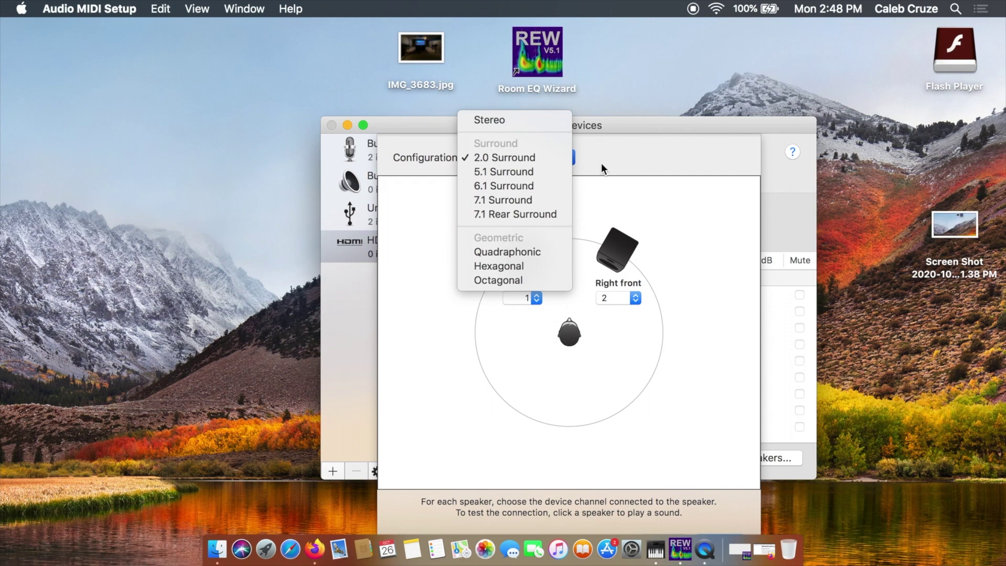
{"action": "left_click", "coordinate": [513, 215]}
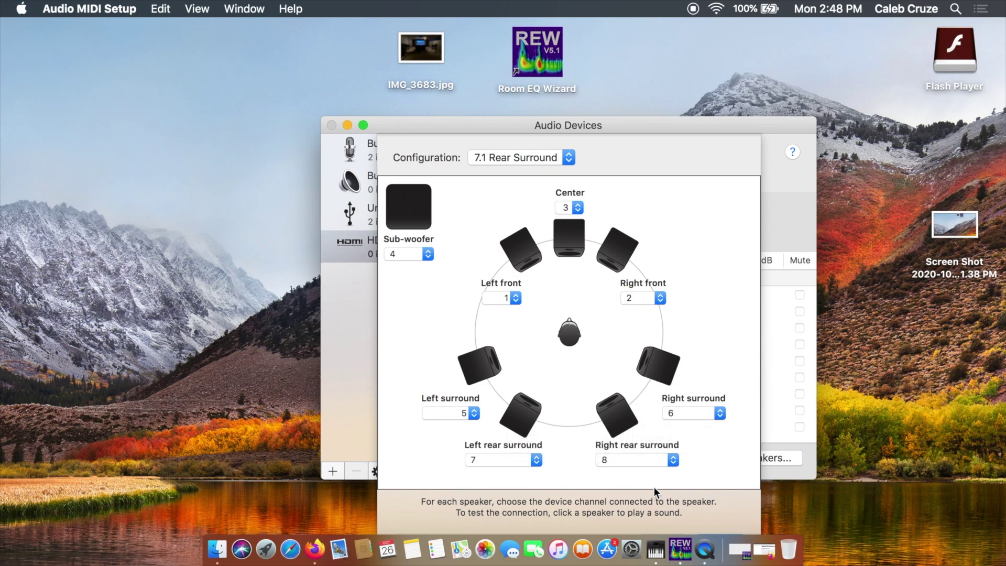
- Keep right rear surround on channel 8 and apply the 7.1 Rear Surround mapping
{"action": "left_click", "coordinate": [672, 461]}
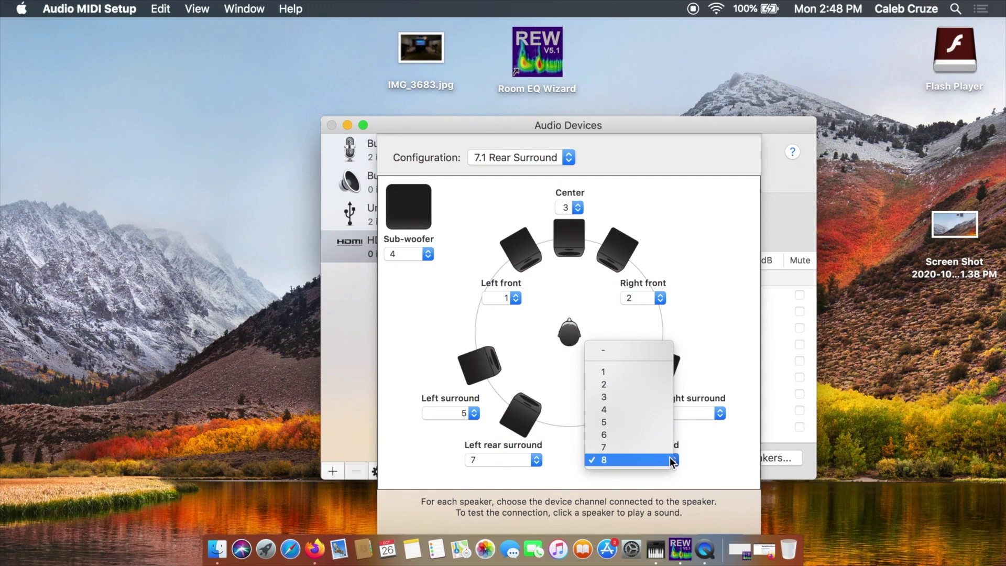
{"action": "left_click", "coordinate": [718, 459]}
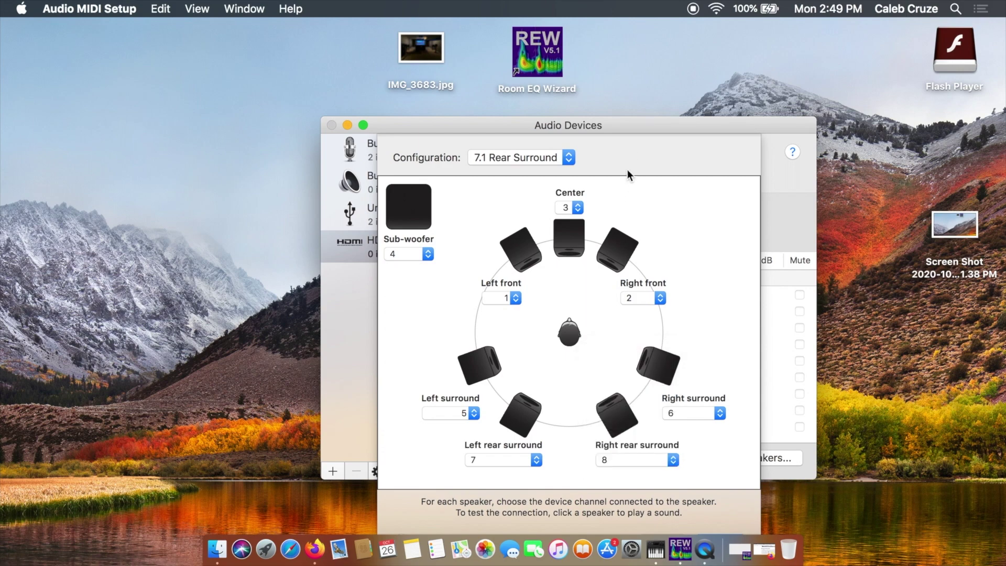
{"action": "left_click_drag", "start_coordinate": [638, 126], "coordinate": [586, 74]}
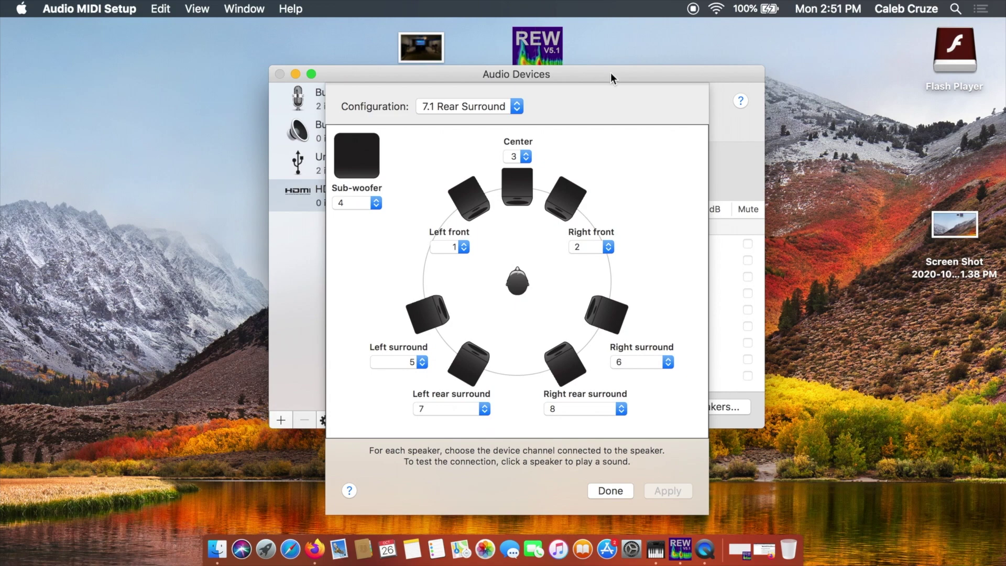
{"action": "left_click_drag", "start_coordinate": [610, 73], "coordinate": [606, 73]}
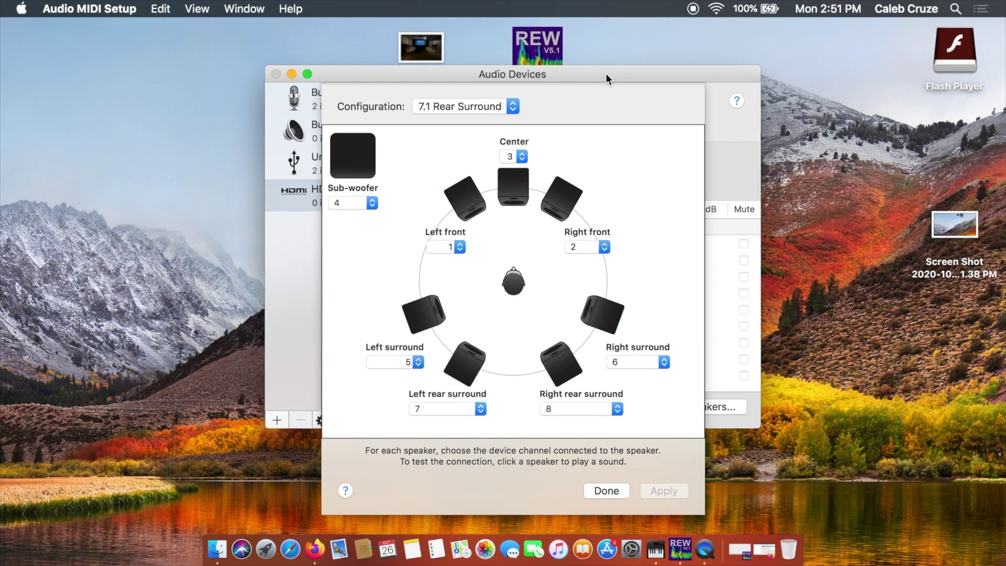
{"action": "left_click", "coordinate": [607, 491]}
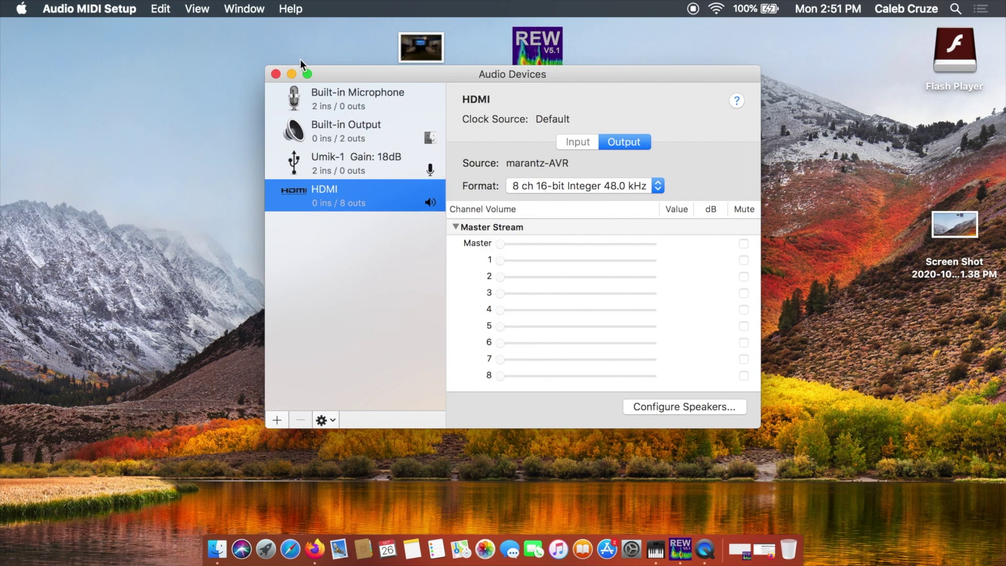
- Close Audio Devices and start Room EQ Wizard from its desktop icon
{"action": "left_click", "coordinate": [276, 74]}
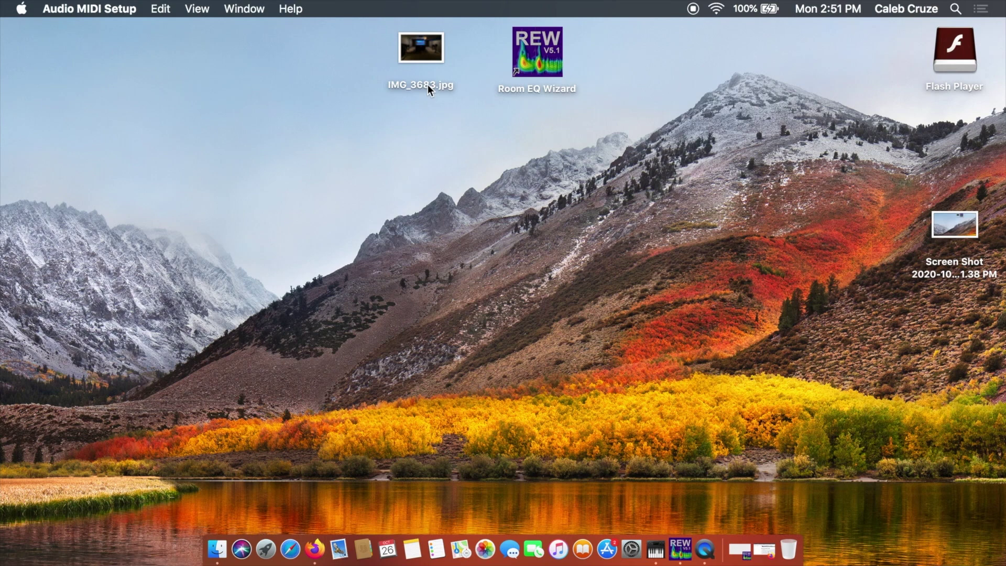
{"action": "double_click", "coordinate": [552, 52]}
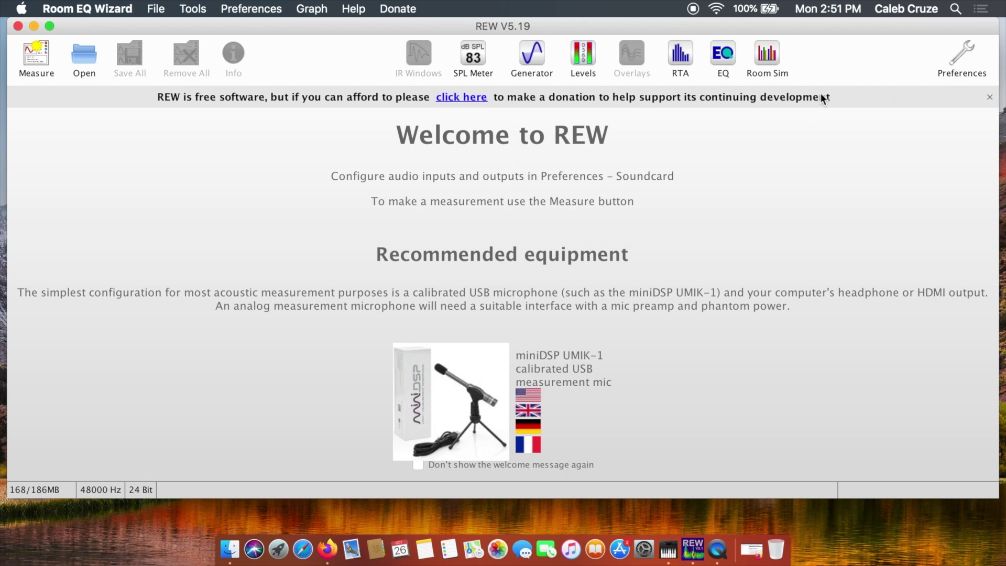
- In the Soundcard preferences, keep HDMI as output device and Umik-1 as input device
{"action": "left_click", "coordinate": [964, 54]}
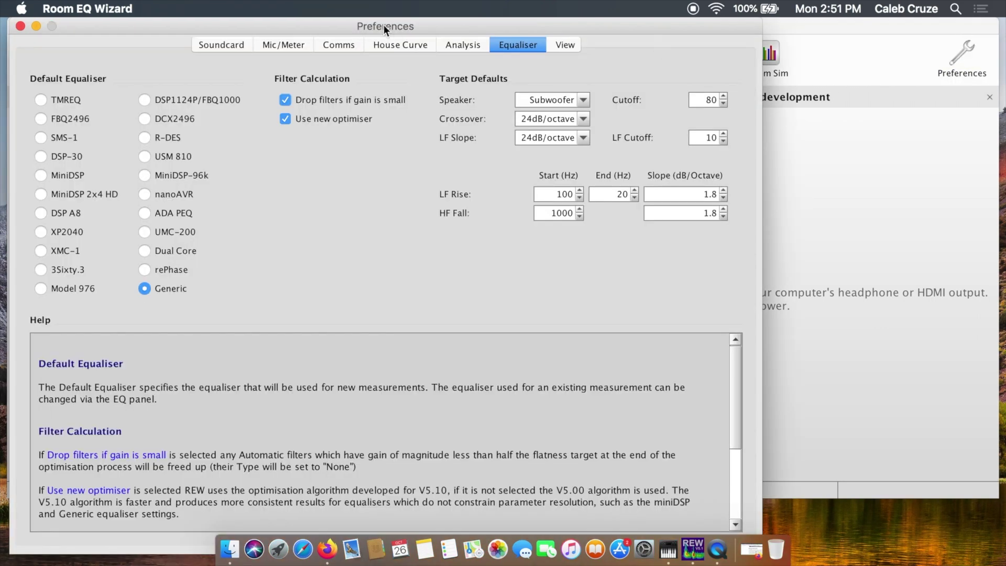
{"action": "left_click", "coordinate": [228, 43]}
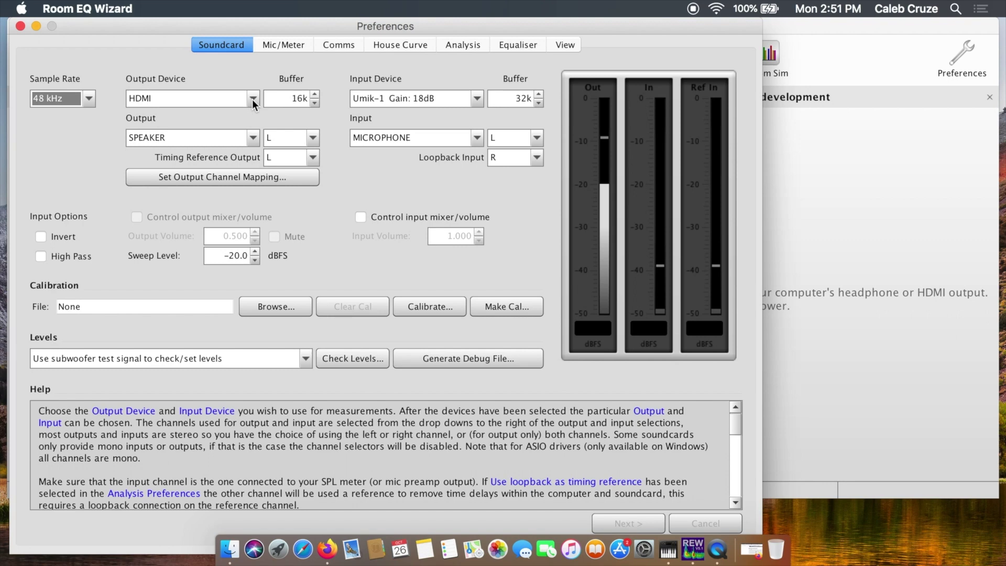
{"action": "left_click", "coordinate": [253, 99]}
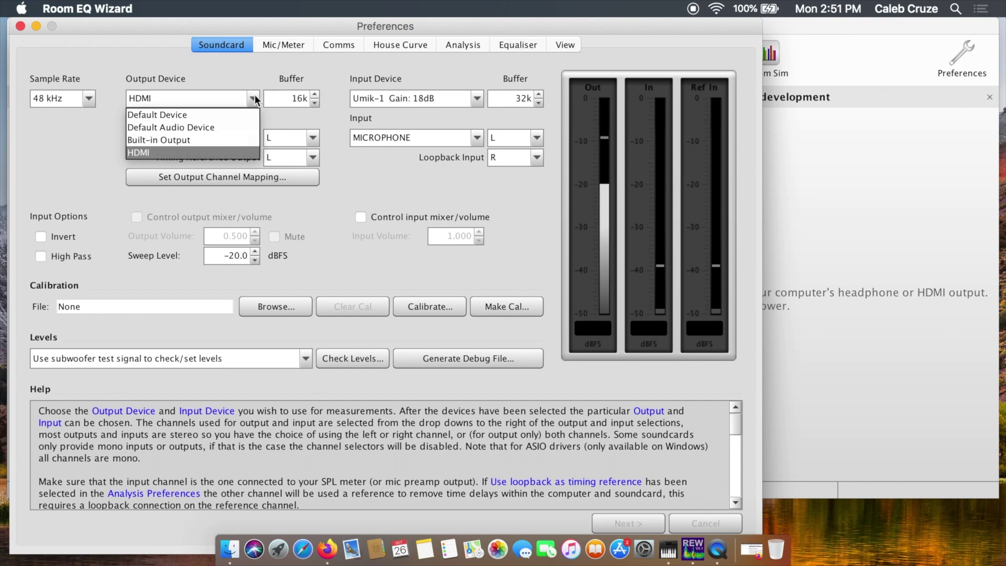
{"action": "left_click", "coordinate": [279, 59]}
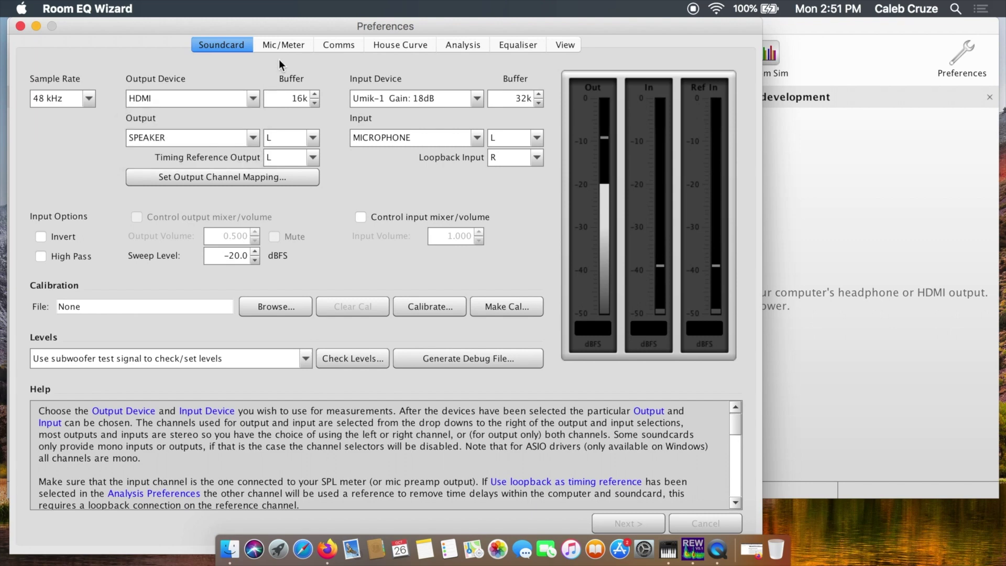
{"action": "left_click", "coordinate": [477, 97]}
{"action": "left_click", "coordinate": [477, 75]}
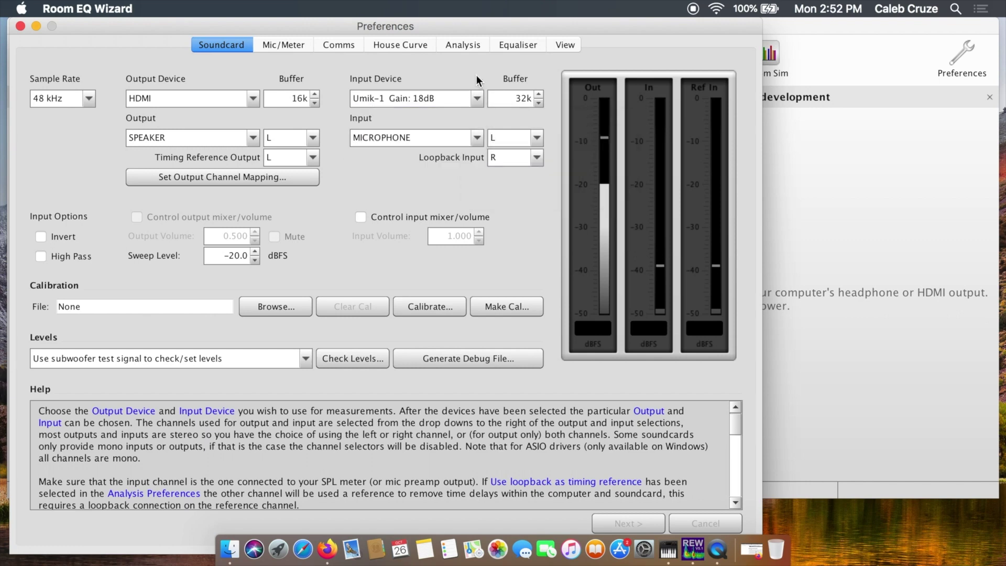
- Keep the output set to SPEAKER on channel L
{"action": "left_click", "coordinate": [252, 138]}
{"action": "left_click", "coordinate": [252, 137]}
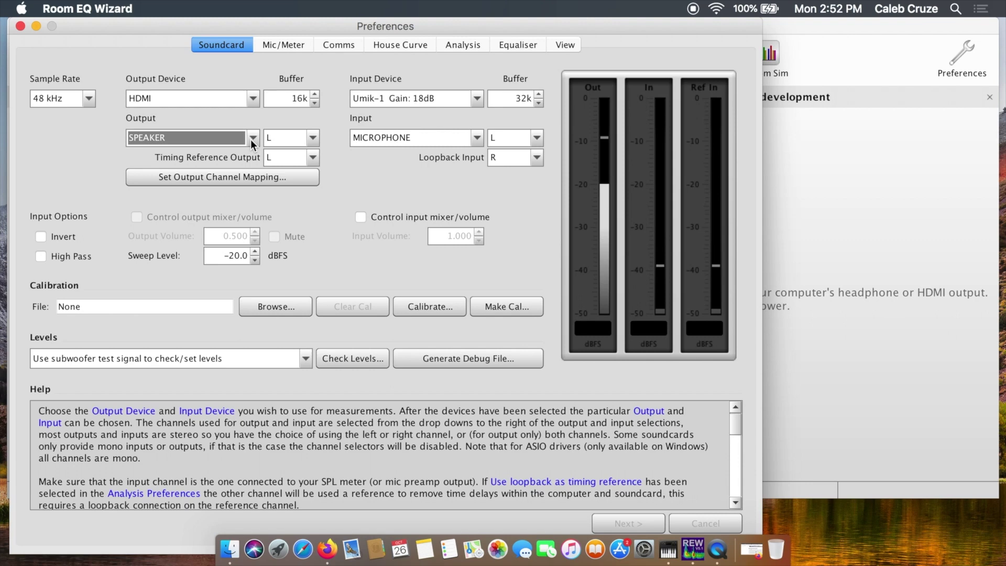
{"action": "left_click", "coordinate": [316, 137]}
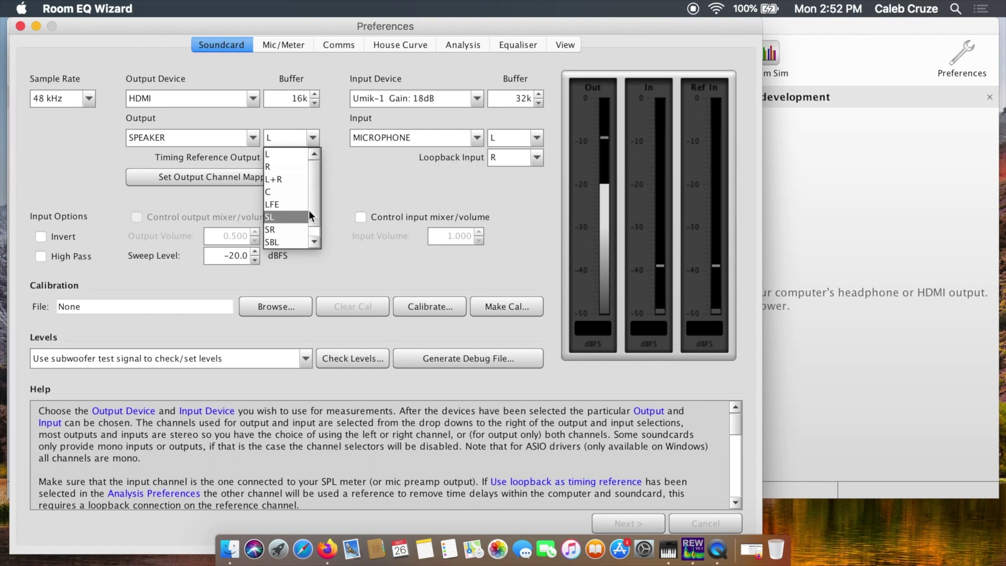
{"action": "scroll", "coordinate": [312, 214], "scroll_direction": "down", "scroll_amount": 1}
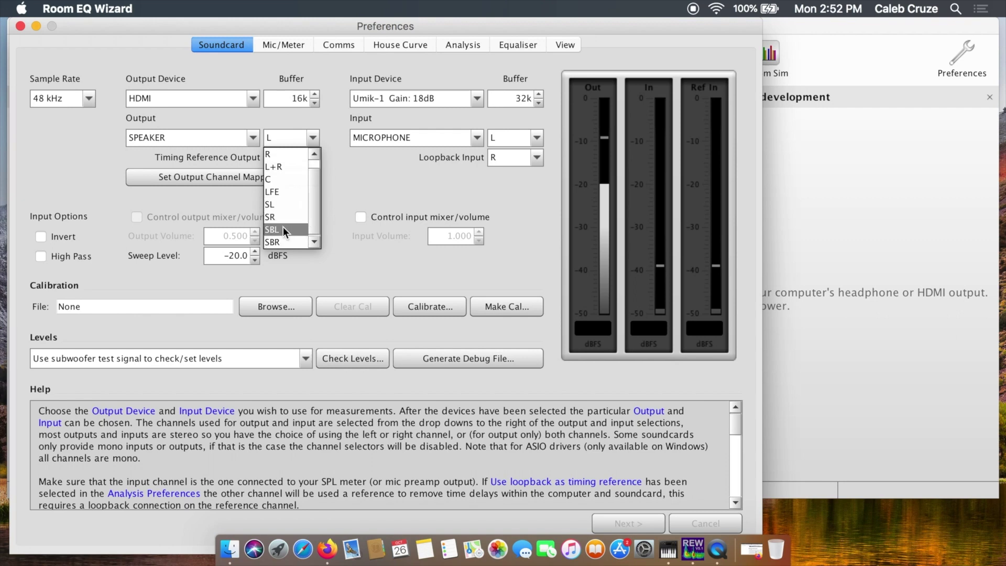
{"action": "left_click", "coordinate": [341, 205]}
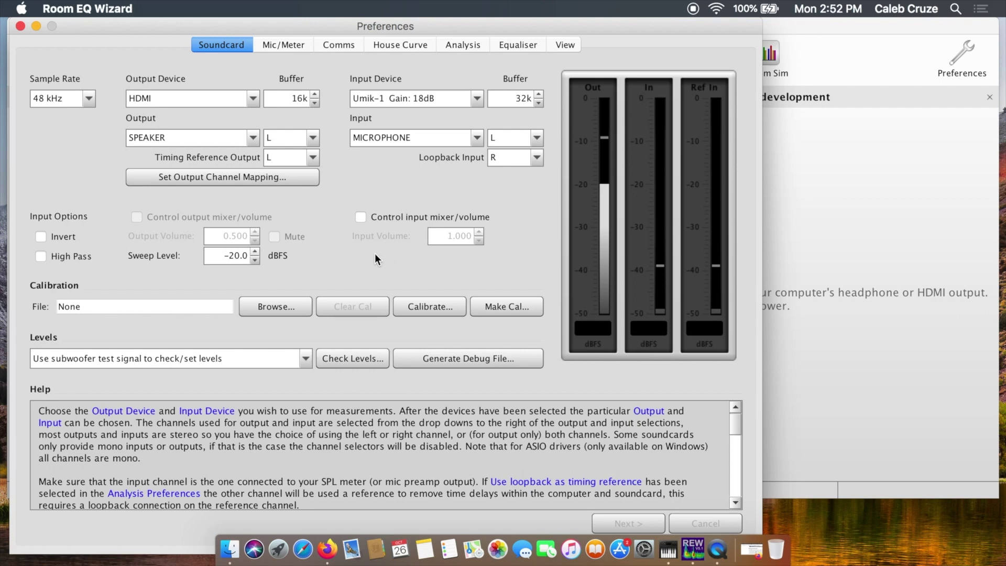
- Load 7048519_90deg.txt from Downloads as the microphone calibration file
{"action": "left_click", "coordinate": [286, 303]}
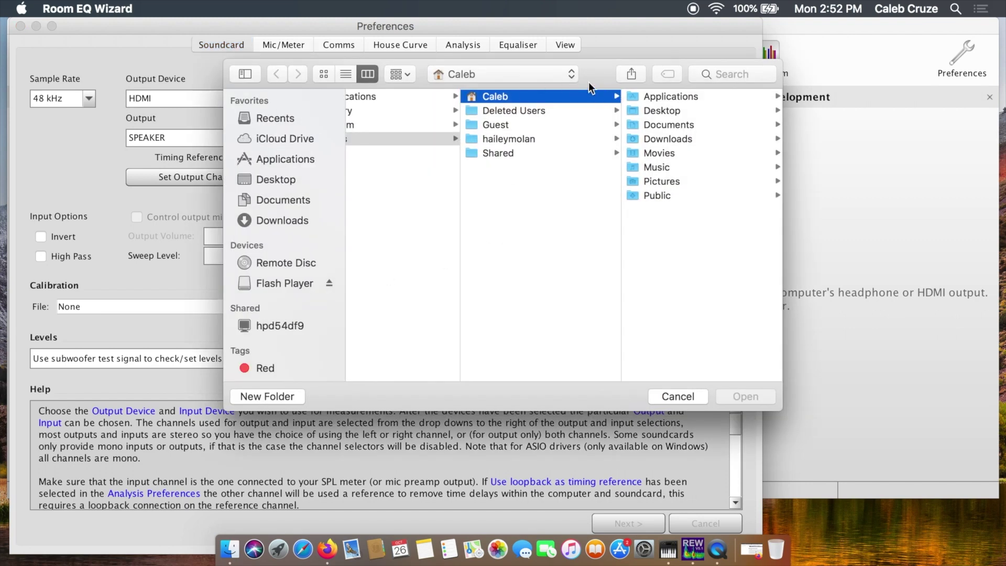
{"action": "left_click", "coordinate": [655, 112]}
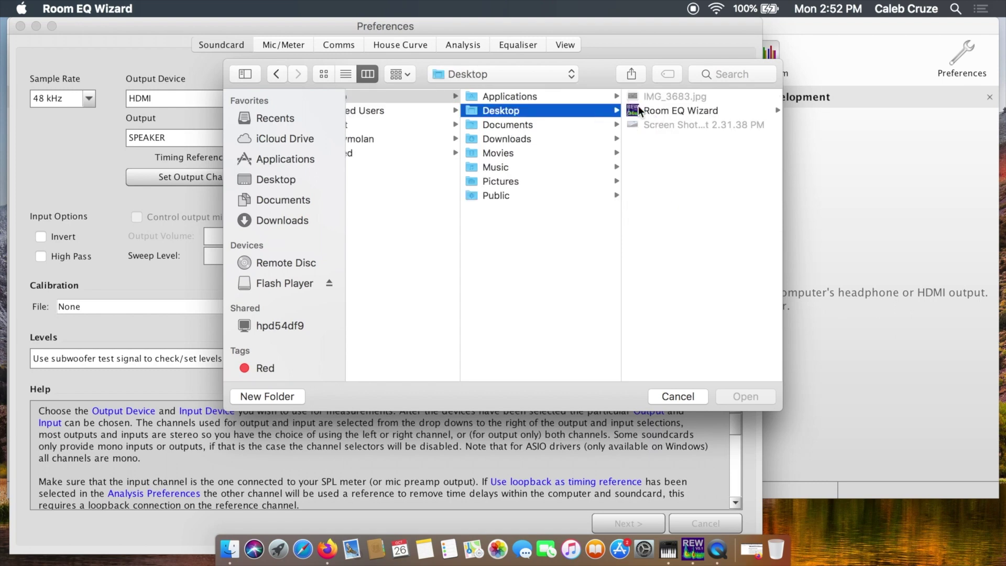
{"action": "left_click", "coordinate": [537, 124]}
{"action": "left_click", "coordinate": [529, 139]}
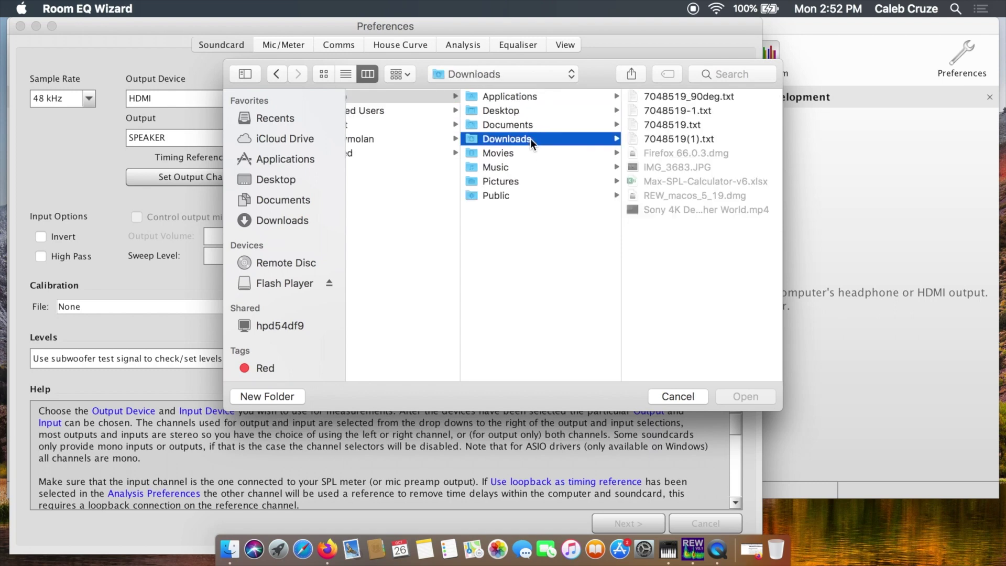
{"action": "left_click", "coordinate": [718, 97]}
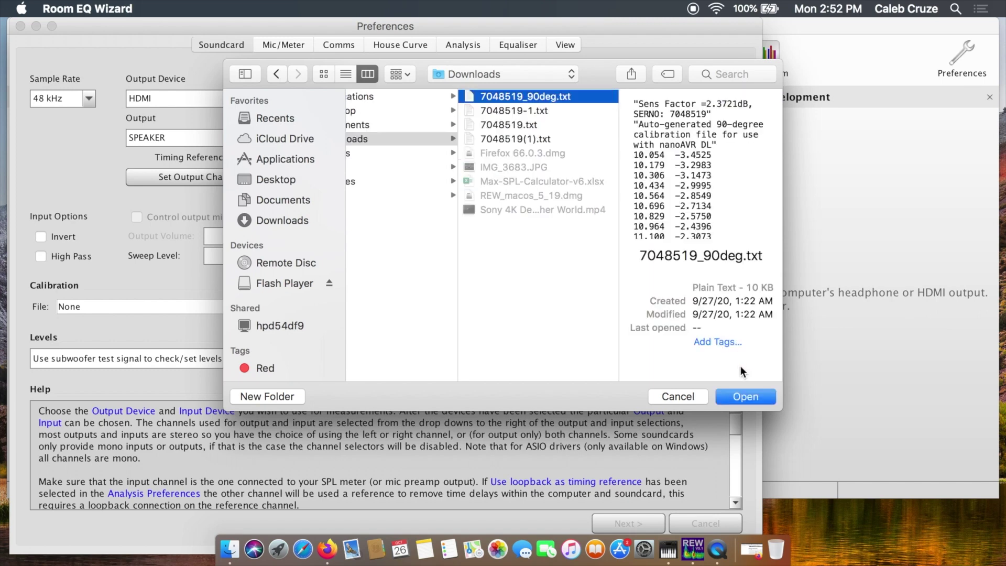
{"action": "left_click", "coordinate": [745, 397]}
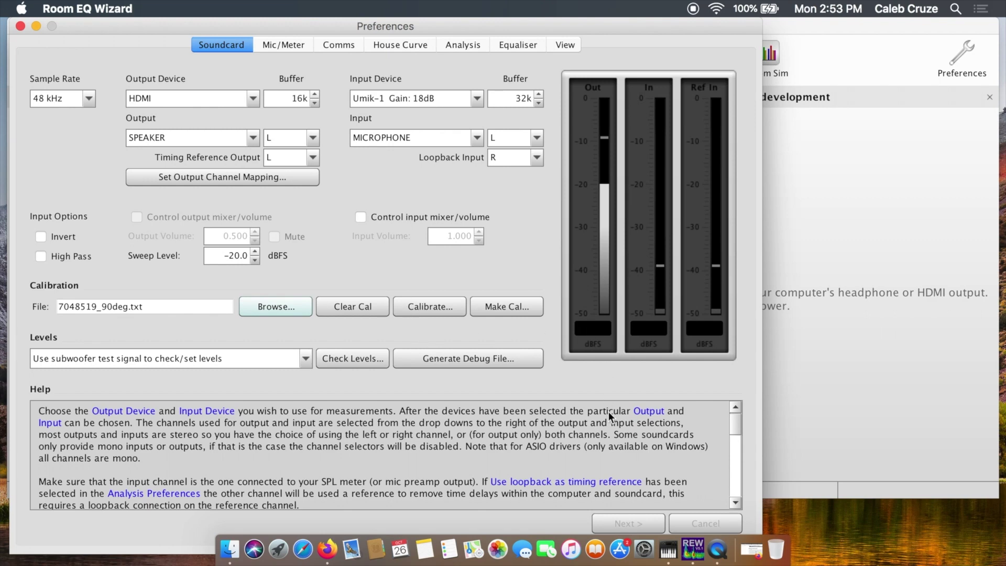
{"action": "scroll", "coordinate": [609, 411], "scroll_direction": "down", "scroll_amount": 5}
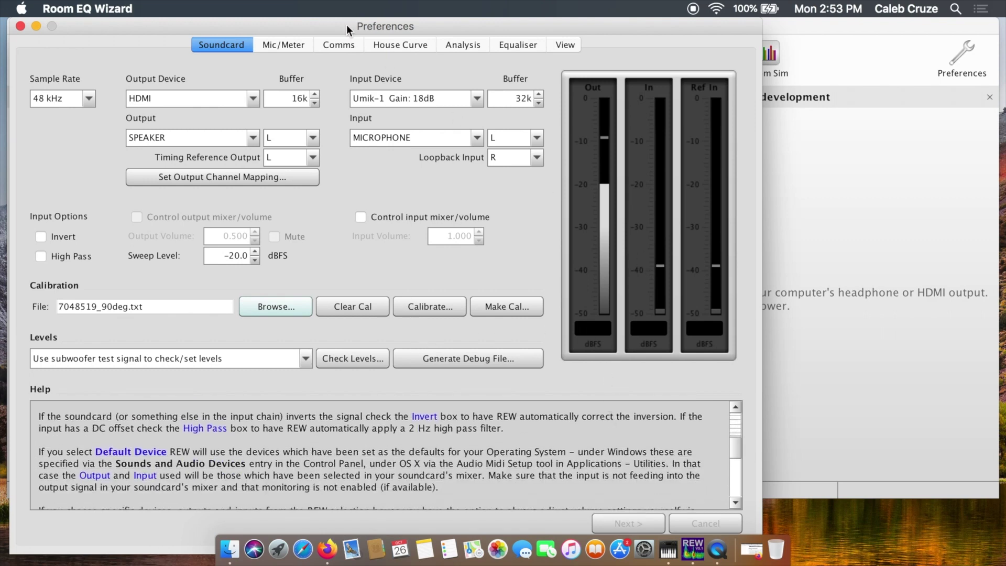
- Review the Mic/Meter, Comms, House Curve, Analysis, Equaliser and View preference tabs
{"action": "left_click", "coordinate": [300, 46]}
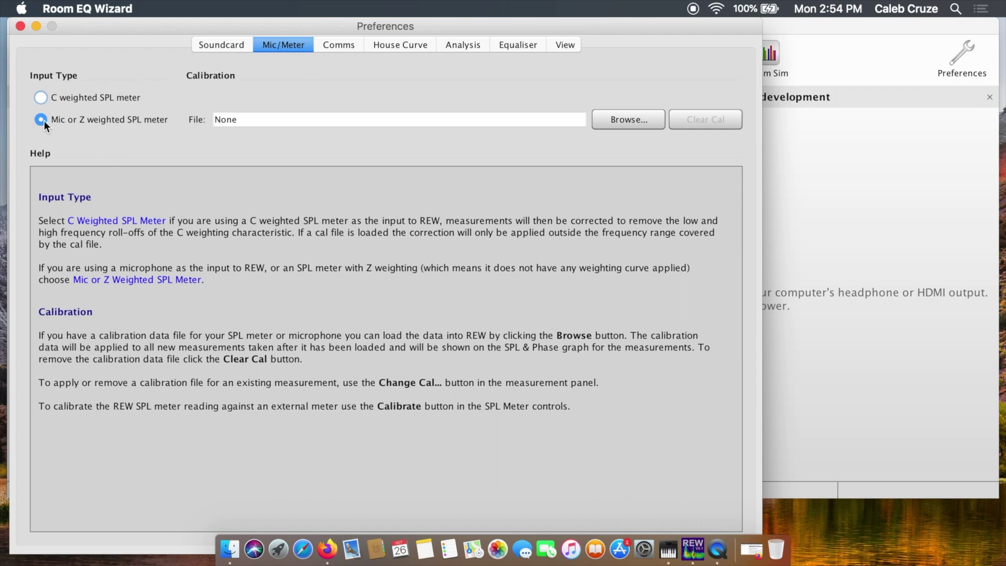
{"action": "left_click", "coordinate": [339, 44]}
{"action": "left_click", "coordinate": [407, 44]}
{"action": "left_click", "coordinate": [472, 47]}
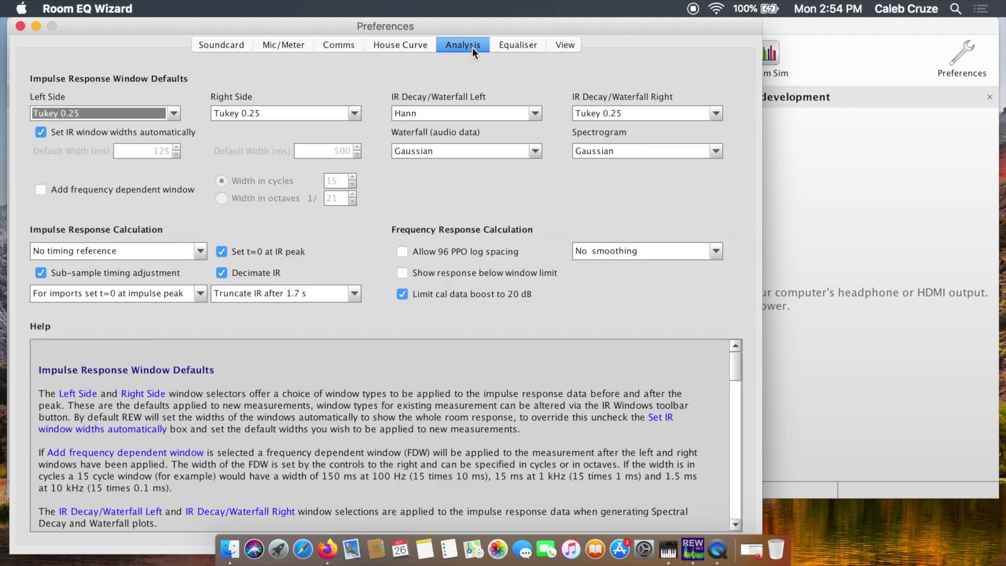
{"action": "left_click", "coordinate": [522, 45]}
{"action": "left_click", "coordinate": [570, 46]}
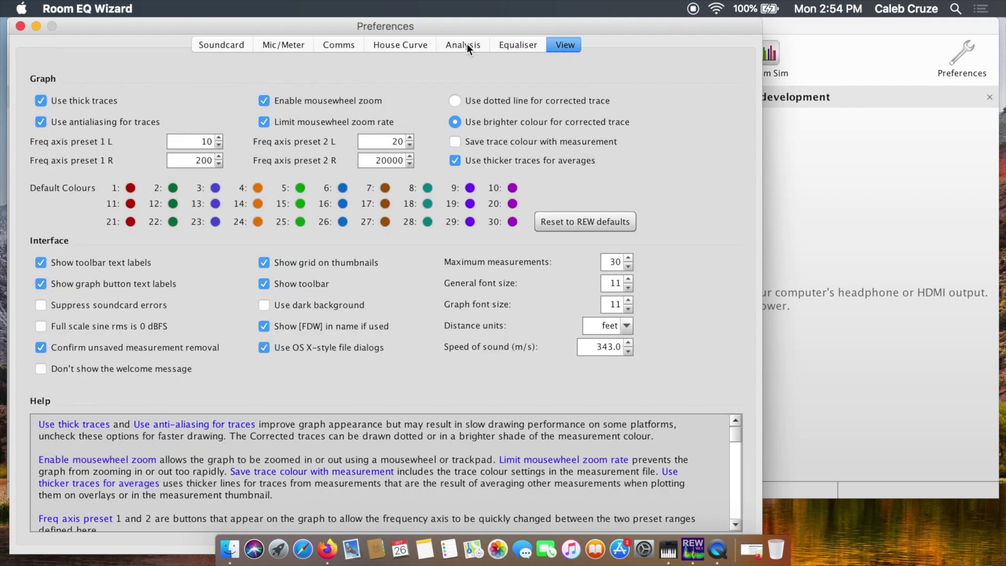
{"action": "left_click", "coordinate": [467, 43]}
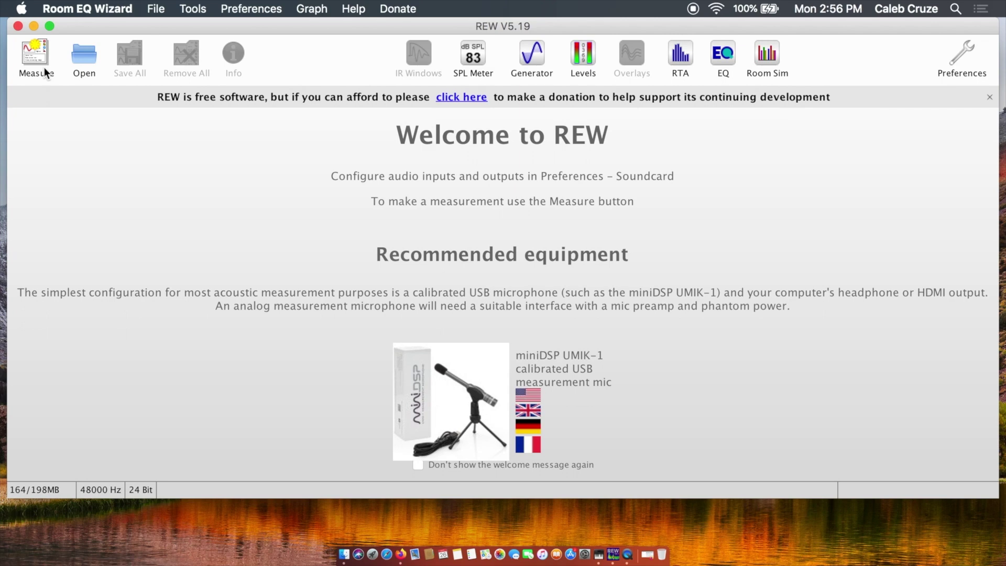
- Open Measure and run Check Levels twice until it reports Level OK at -18.7 dB
{"action": "left_click", "coordinate": [44, 72]}
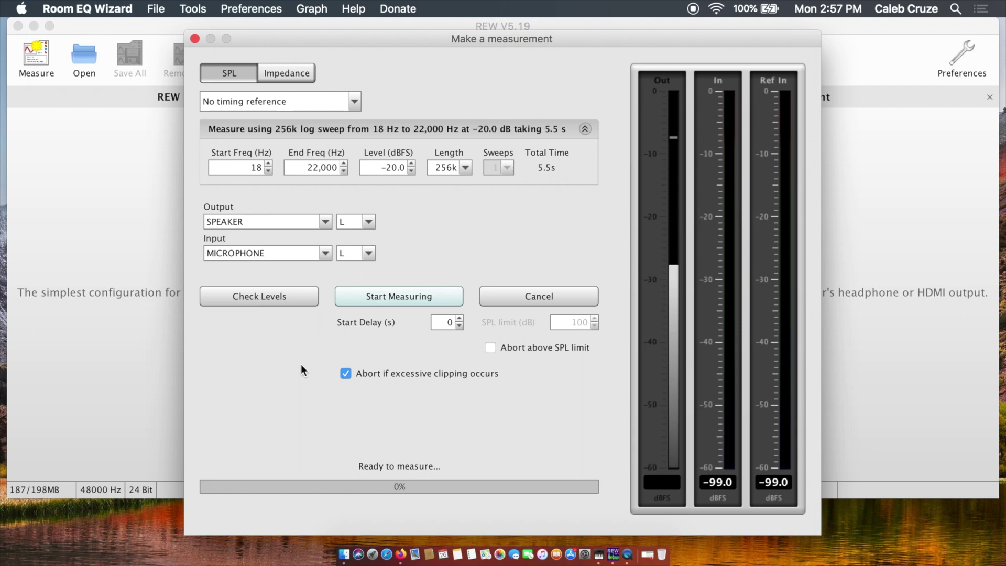
{"action": "left_click", "coordinate": [292, 292]}
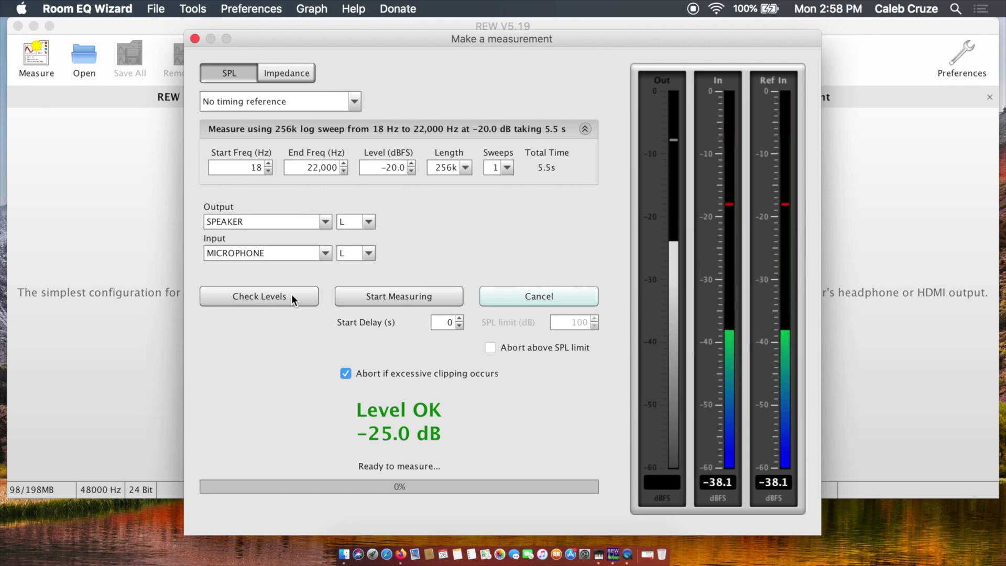
{"action": "left_click", "coordinate": [292, 296]}
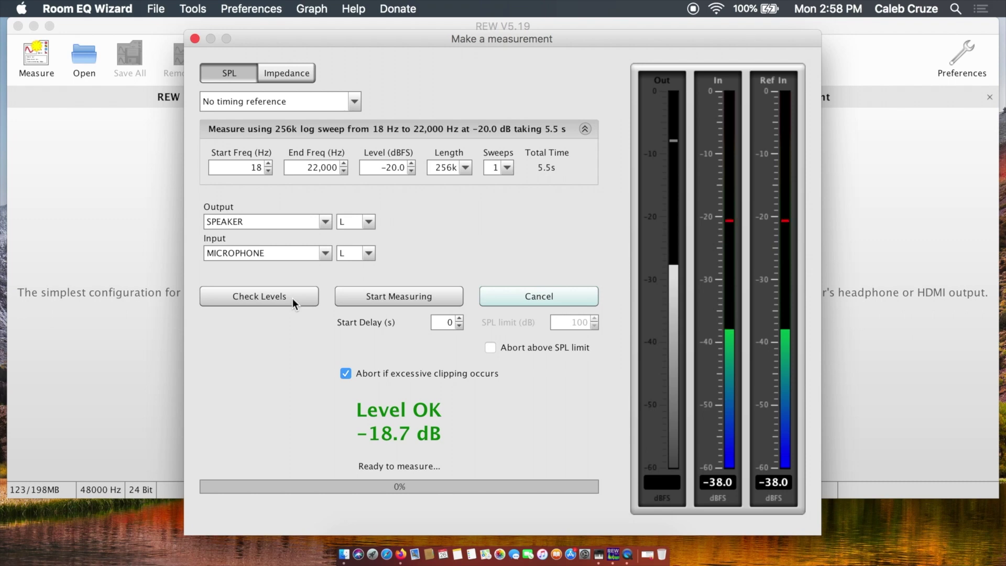
- Change the sweep Start Freq to 10 Hz
{"action": "double_click", "coordinate": [256, 167]}
{"action": "type", "text": "10"}
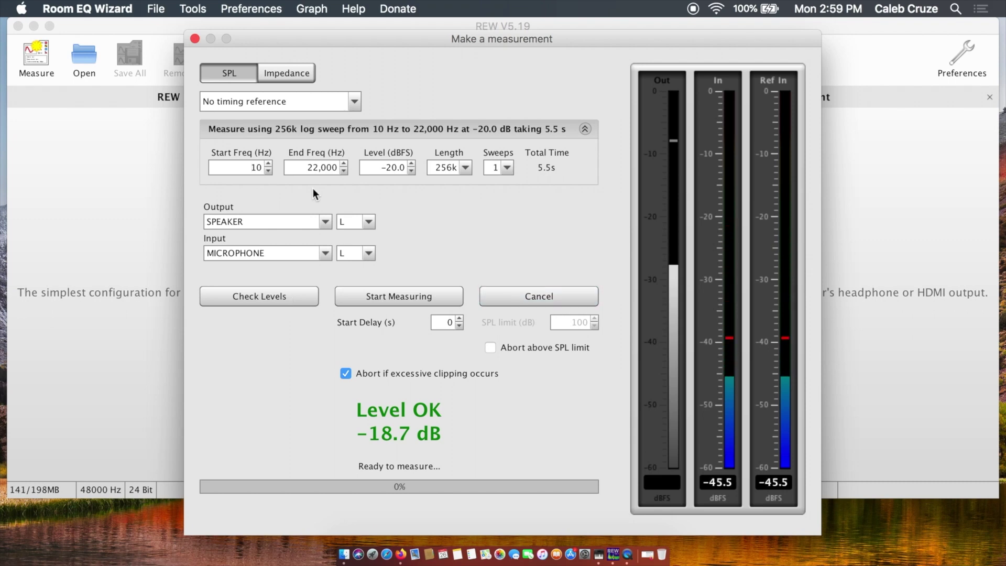